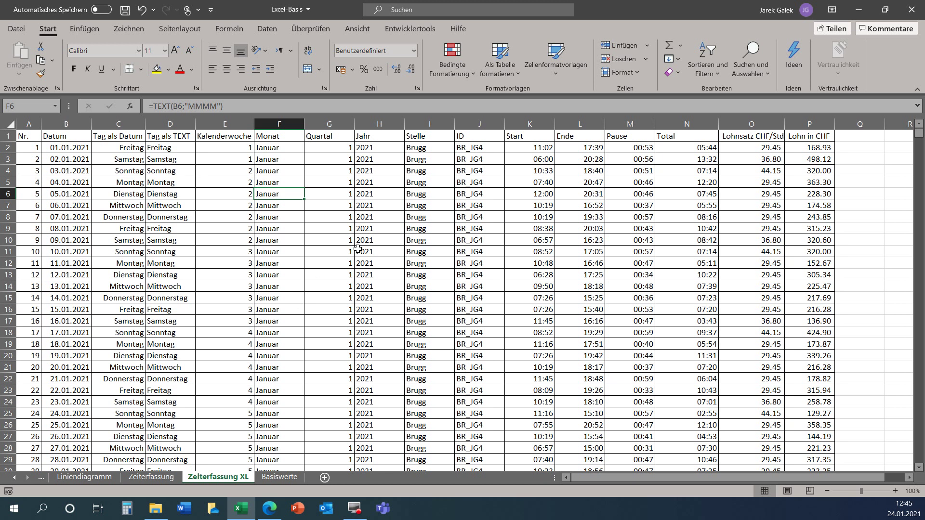
Step: Show the Seitenlayout ribbon options for the Zeiterfassung XL time-tracking sheet
click(164, 30)
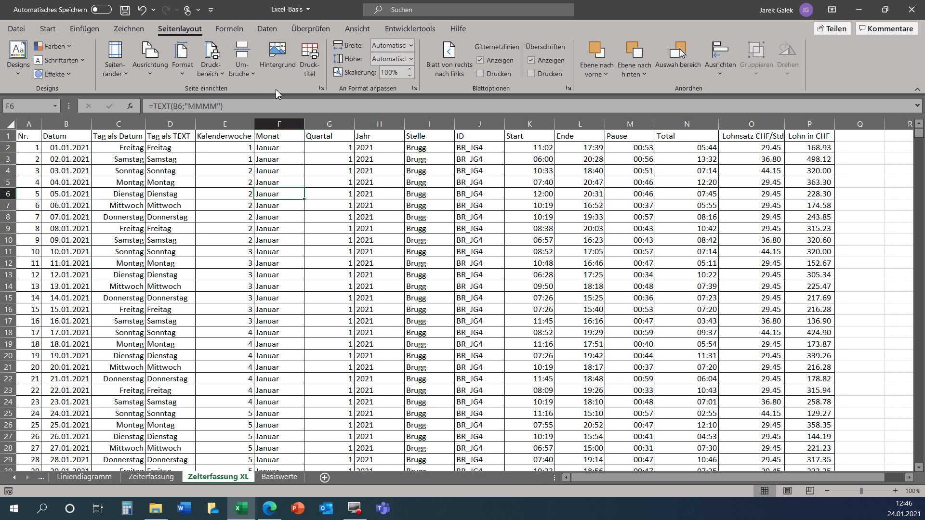
Step: In Seite einrichten, set landscape (Querformat) with left and right margins of 0.8
click(321, 89)
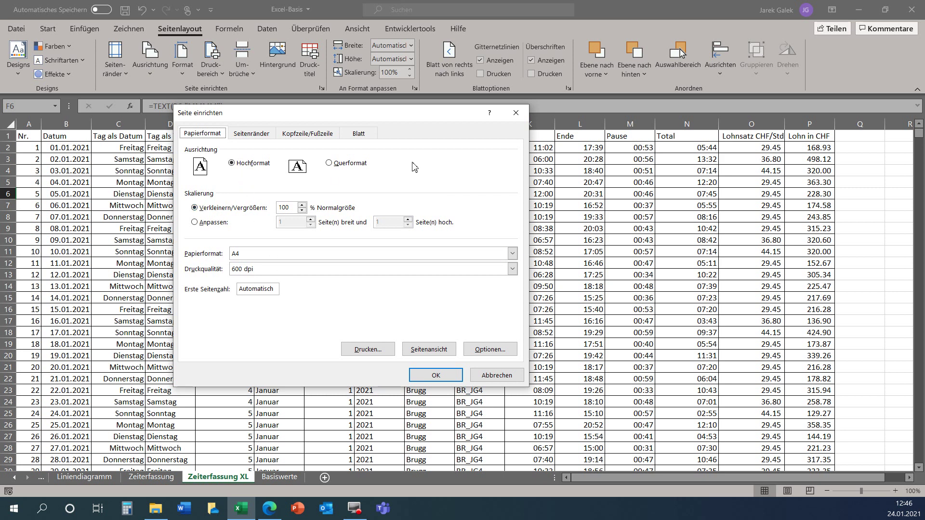
click(350, 164)
click(243, 138)
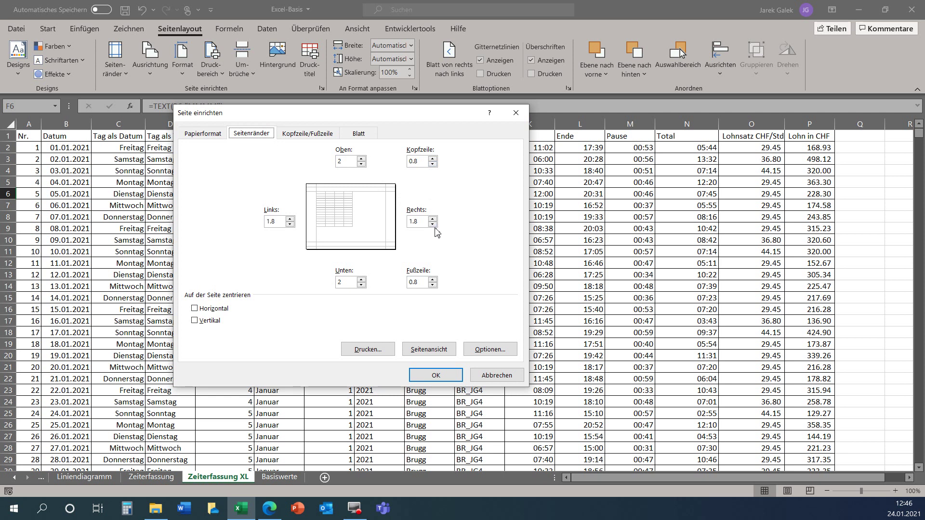
click(433, 225)
click(432, 225)
click(290, 225)
click(289, 224)
Step: Start a custom header with 'Drucken in Excel' in the left section
click(304, 139)
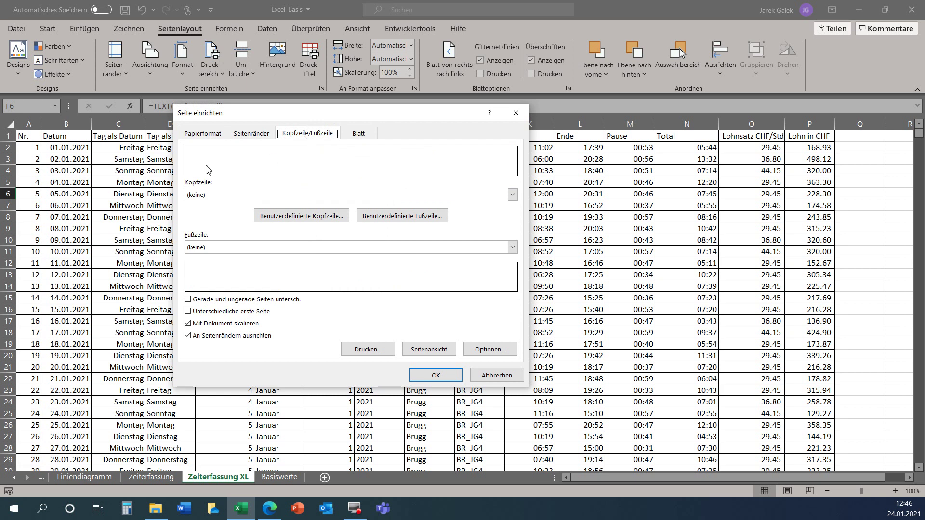
click(295, 218)
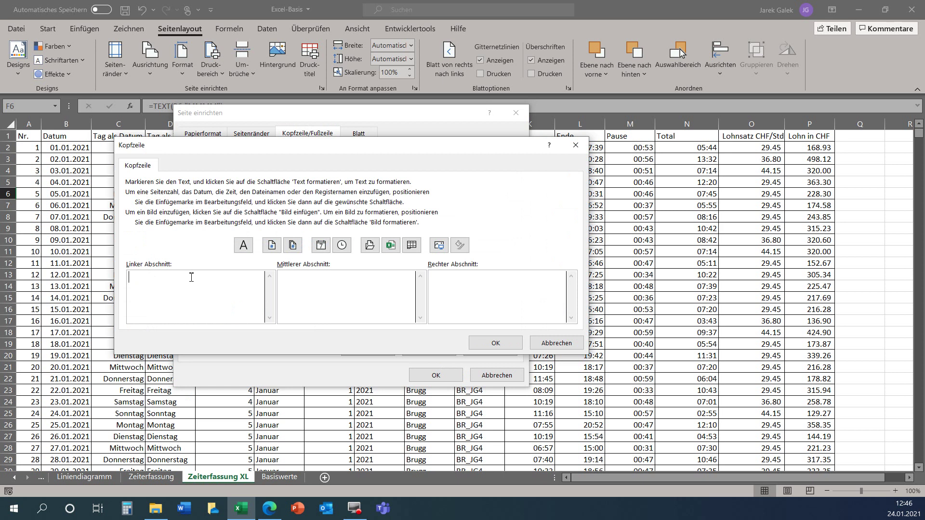
text(Drucken)
text(n )
text(Exce)
key(BackSpace)
key(BackSpace)
text(el)
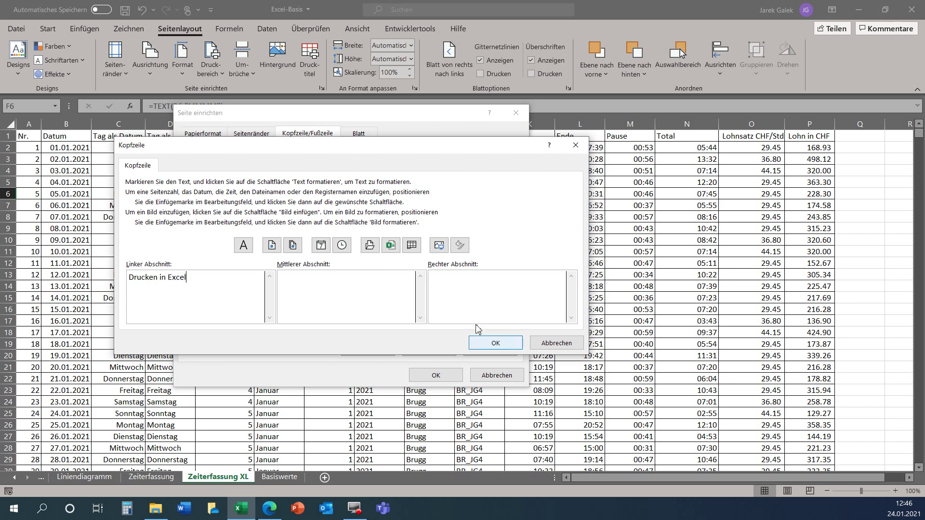
Step: Put the sheet name in the right header and the file name in the centre, and confirm
click(439, 295)
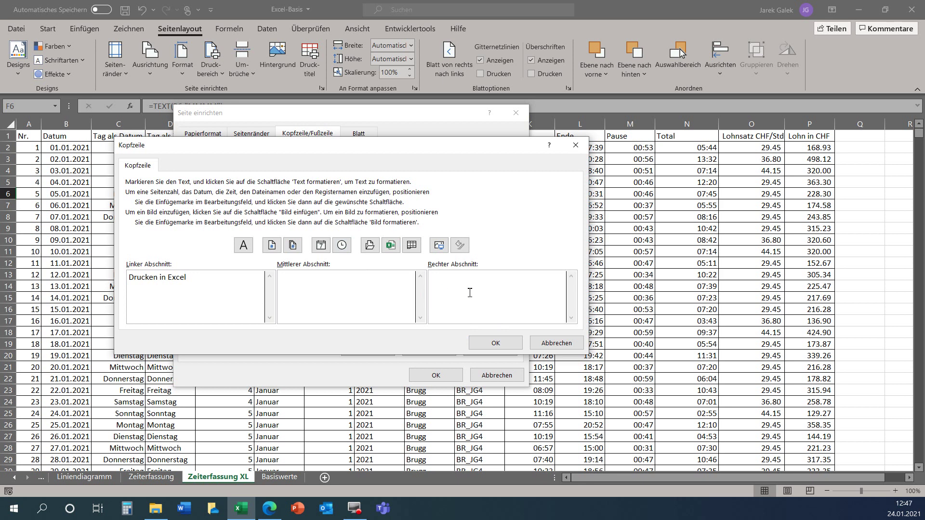
click(410, 246)
click(386, 286)
click(390, 247)
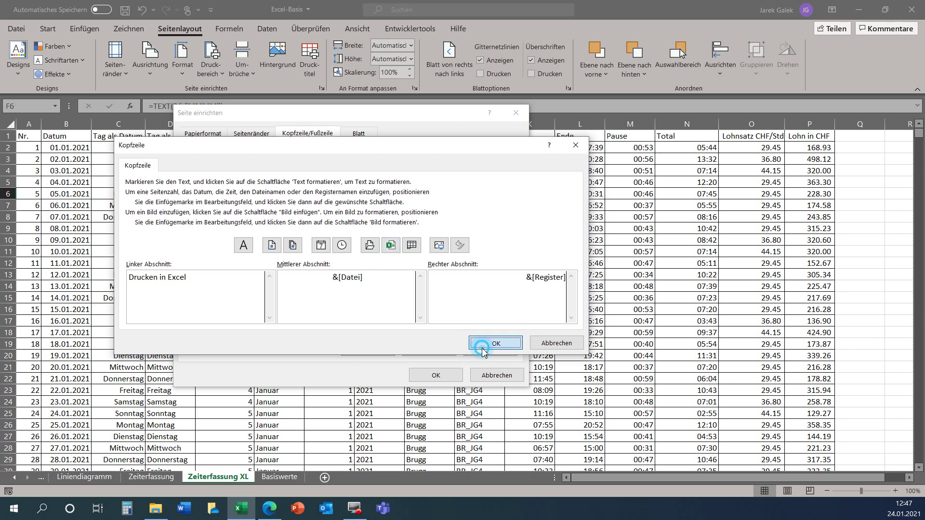
click(495, 343)
click(403, 217)
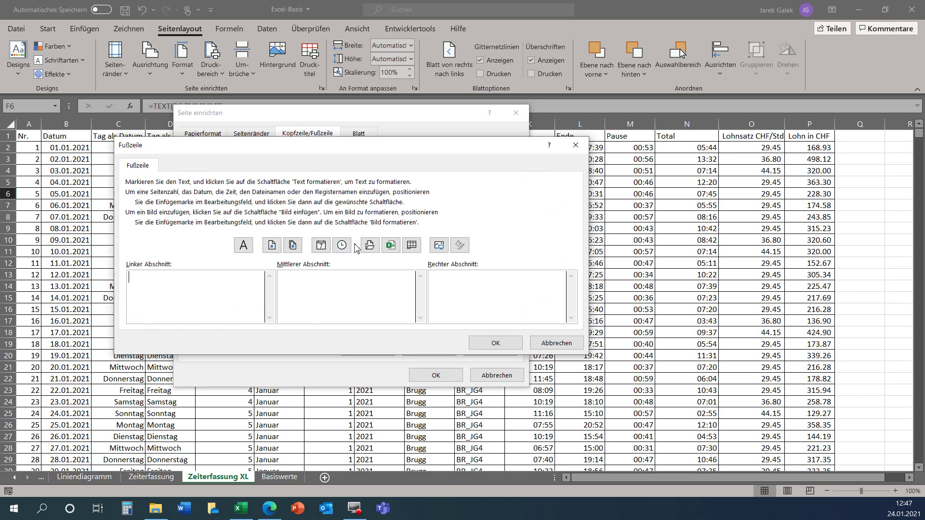
Step: Add date and time to the left footer and 'page von pages' in the centre
click(321, 246)
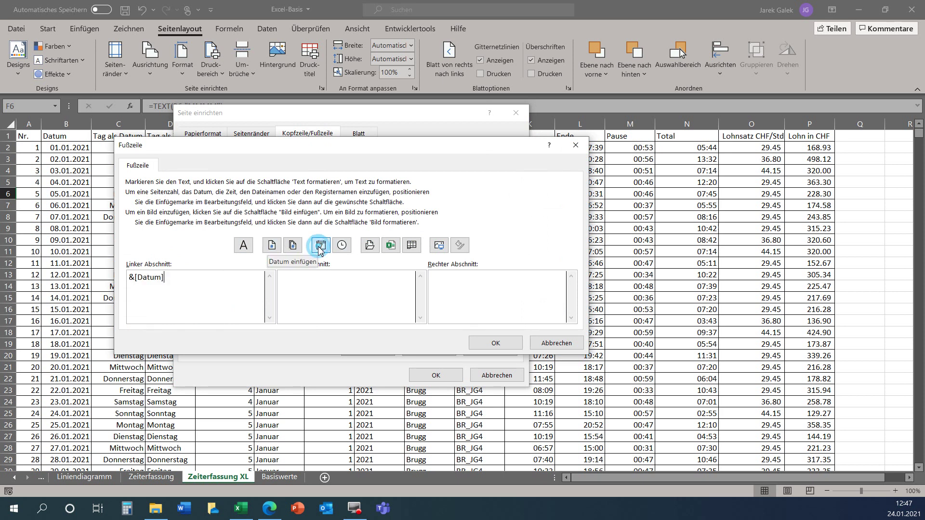
click(342, 246)
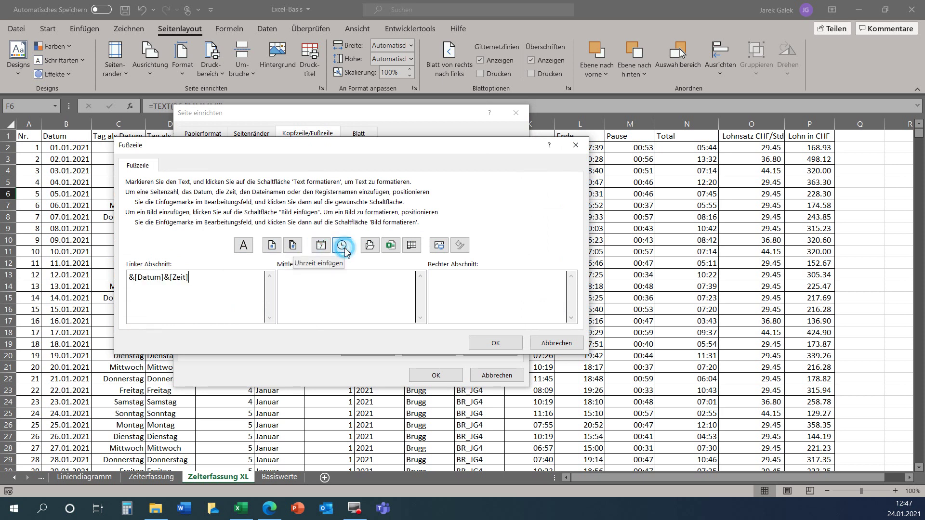
click(356, 281)
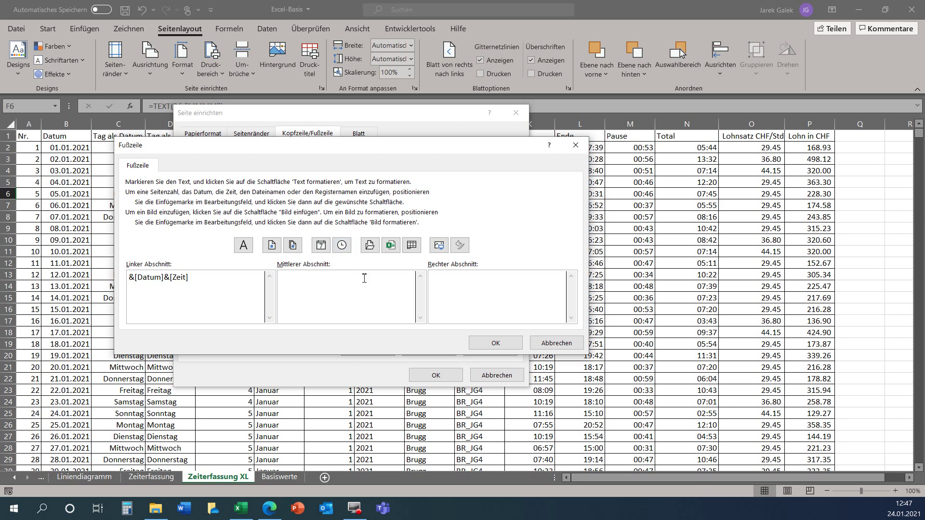
click(273, 246)
text(von)
click(293, 245)
Step: Put the file path and name in the right footer, then add a space between date and time
click(470, 290)
click(370, 246)
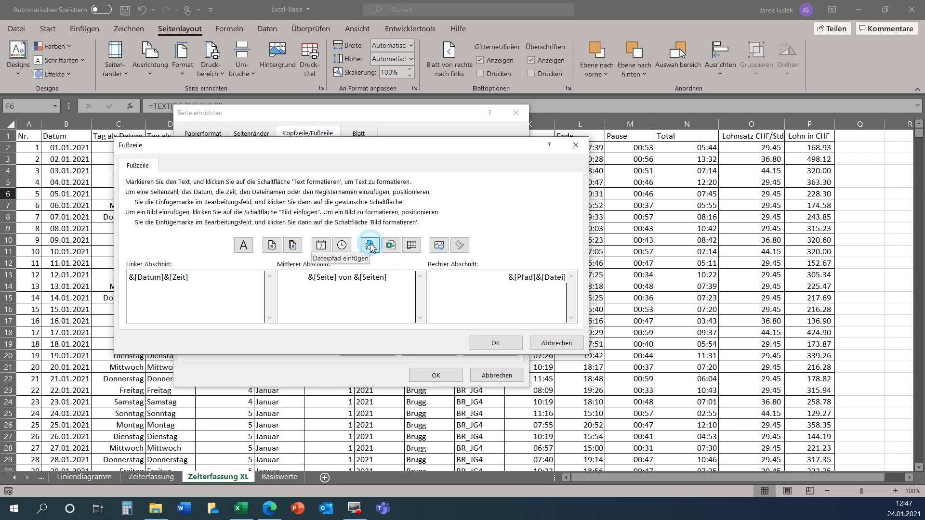
click(513, 347)
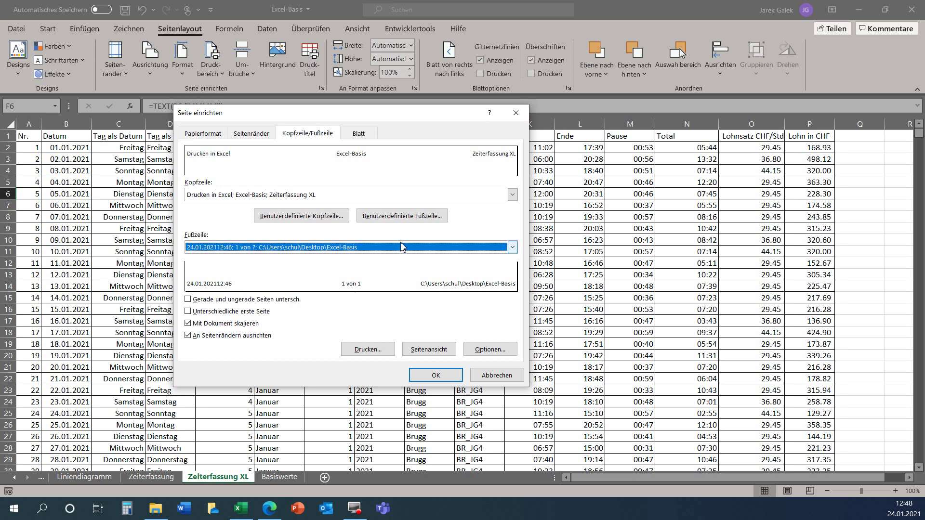
click(392, 218)
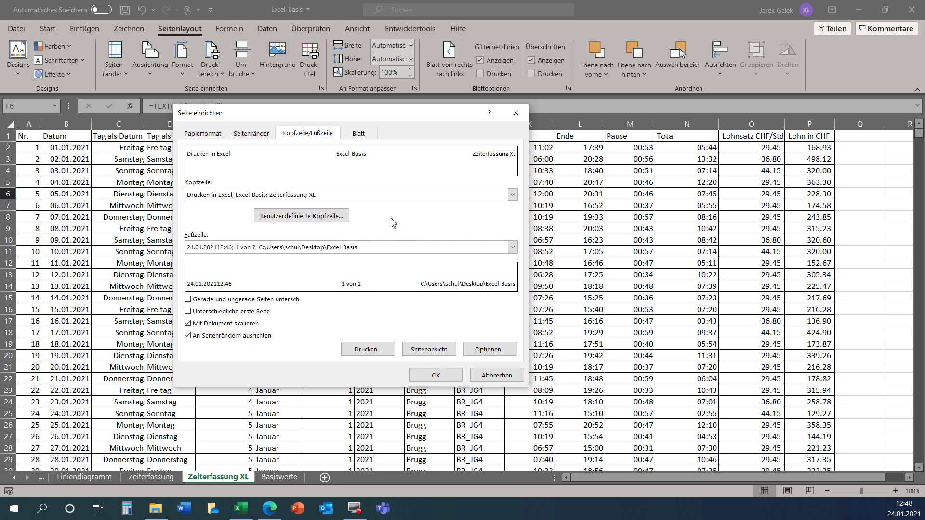
click(165, 277)
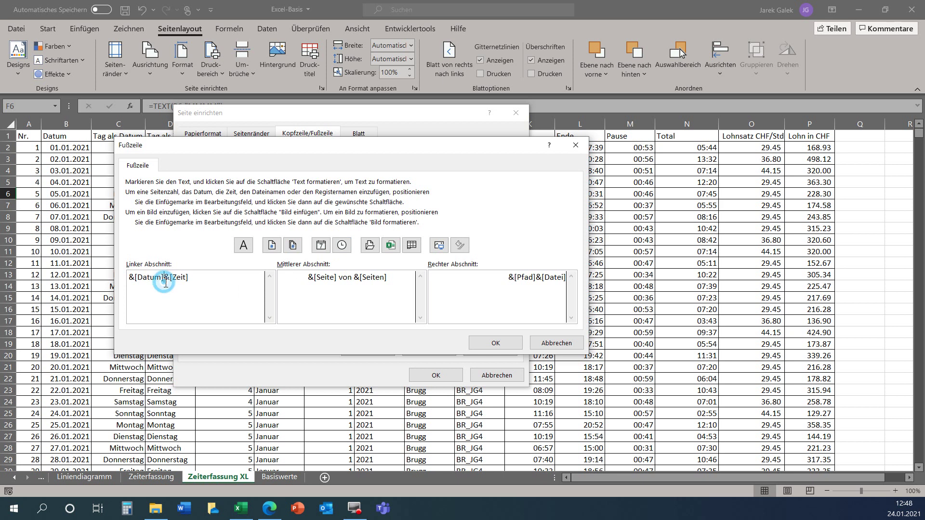
click(501, 342)
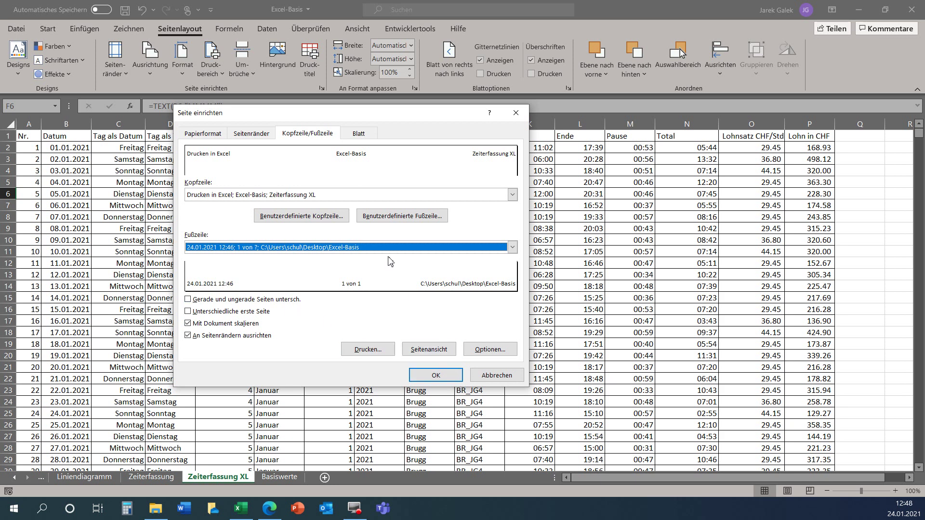
Step: On the Blatt tab, set the print area to columns $B:$P
click(360, 134)
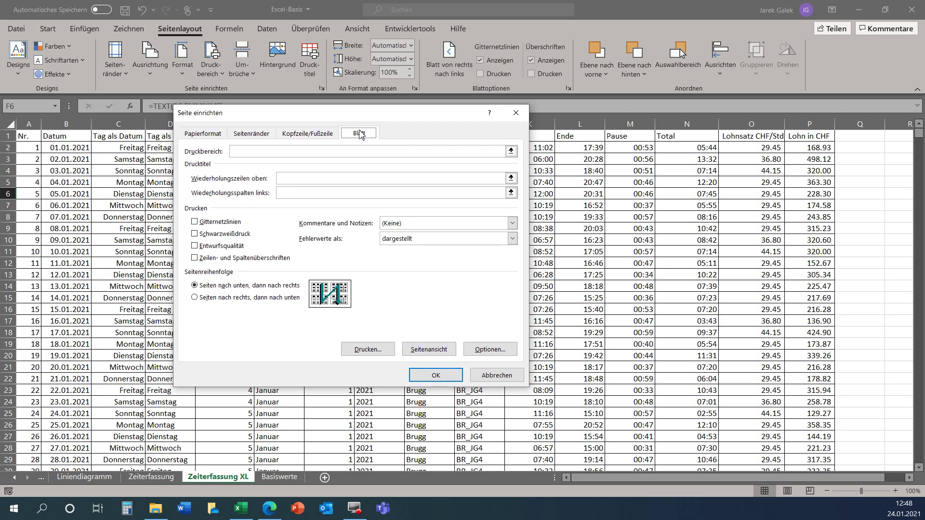
drag(392, 116, 527, 189)
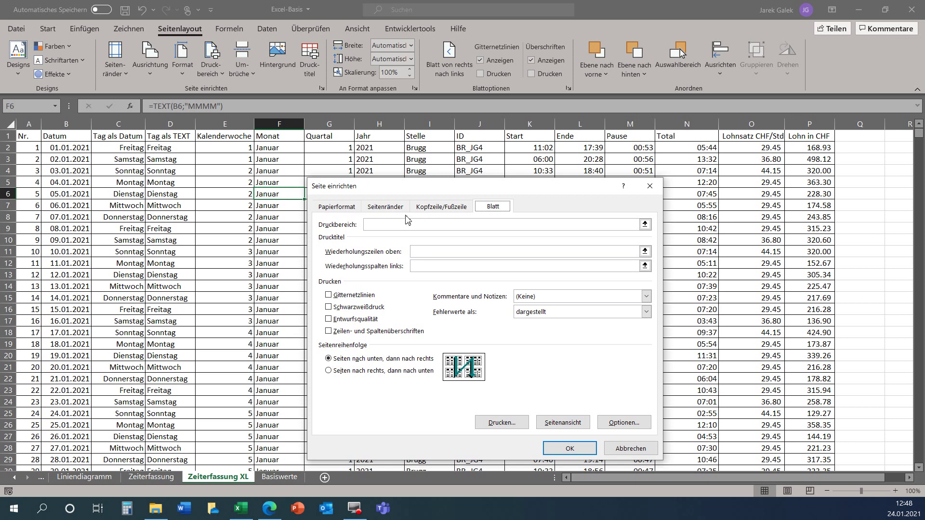
click(394, 229)
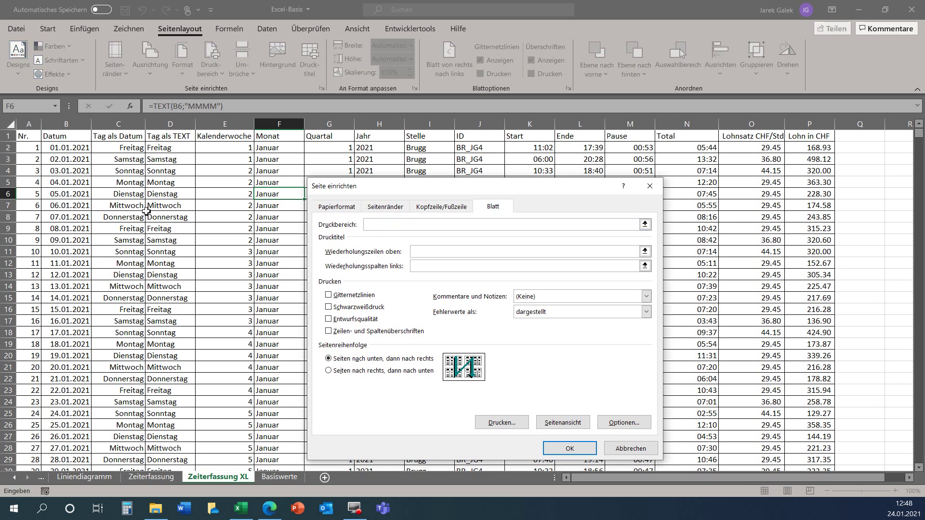
click(40, 127)
click(65, 124)
click(64, 124)
drag(63, 126, 791, 133)
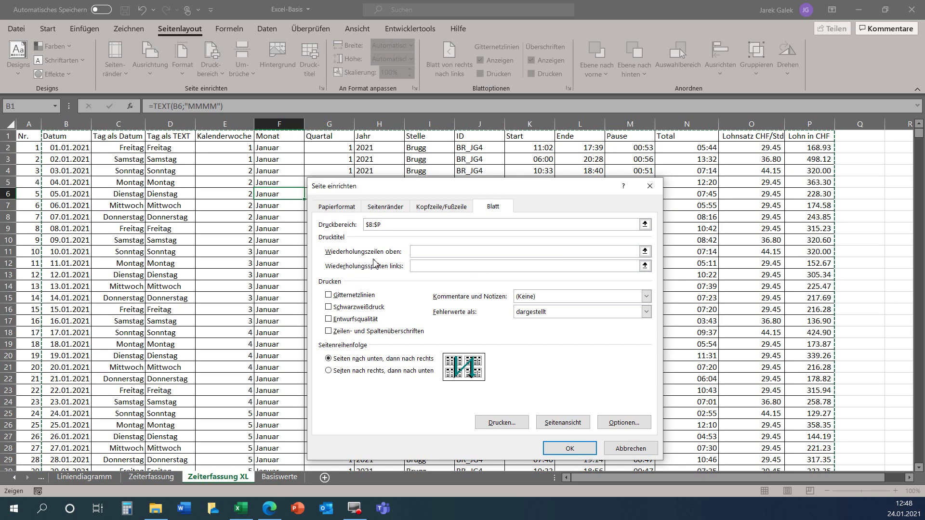
click(427, 253)
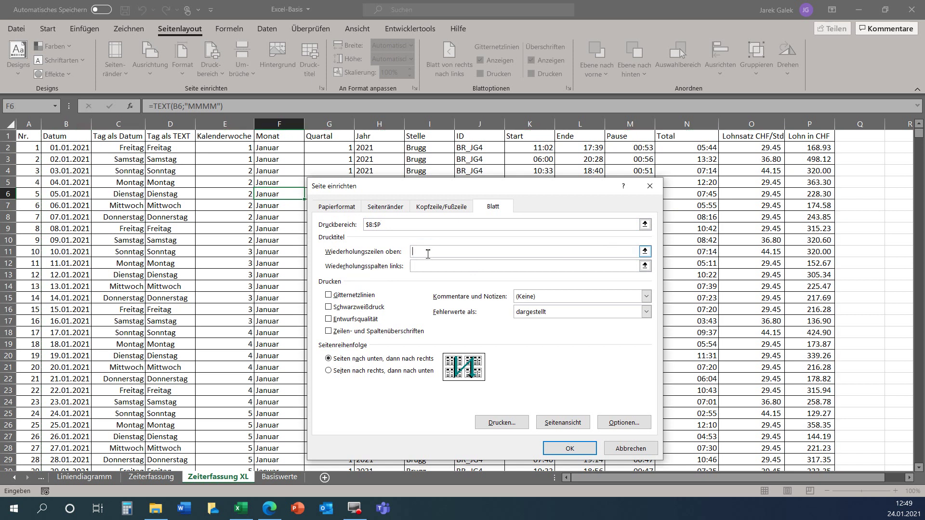
Step: Repeat row $1:$1 at top and column $B:$B at left, then apply the page setup
click(7, 139)
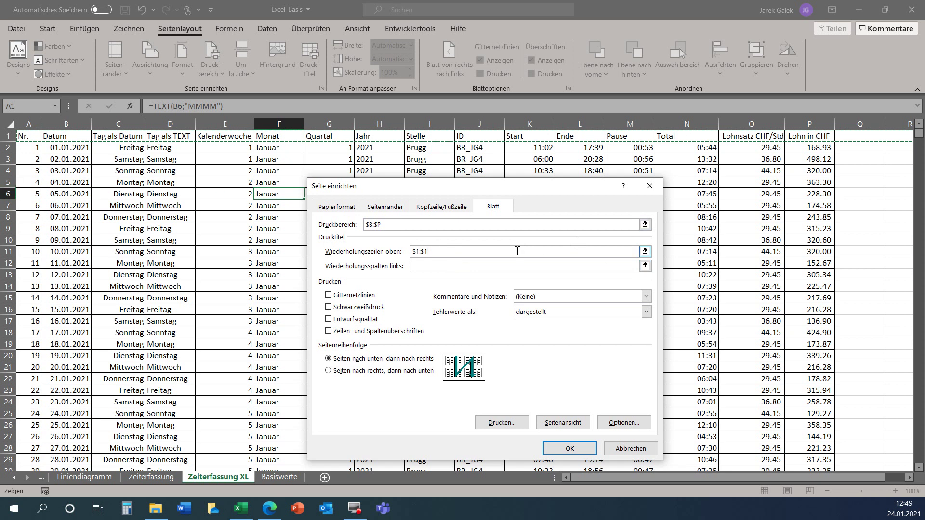
click(414, 265)
click(67, 125)
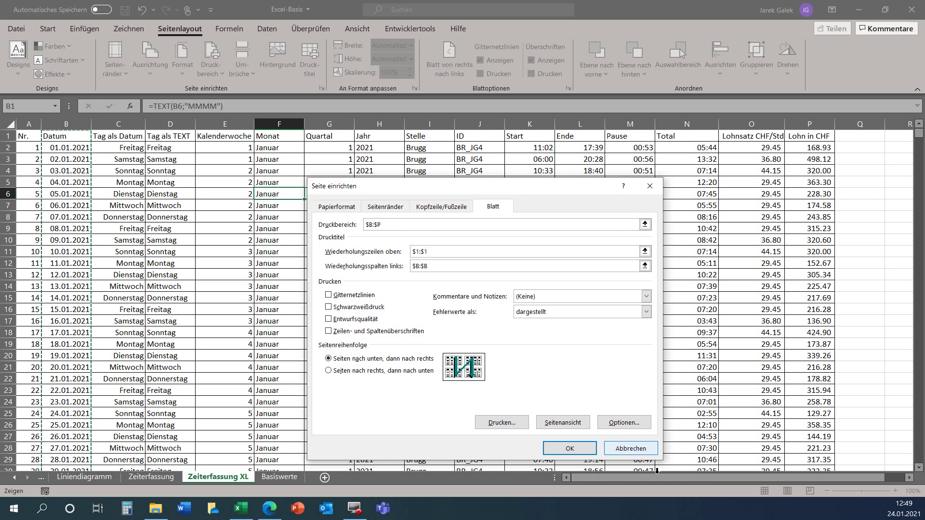
click(569, 449)
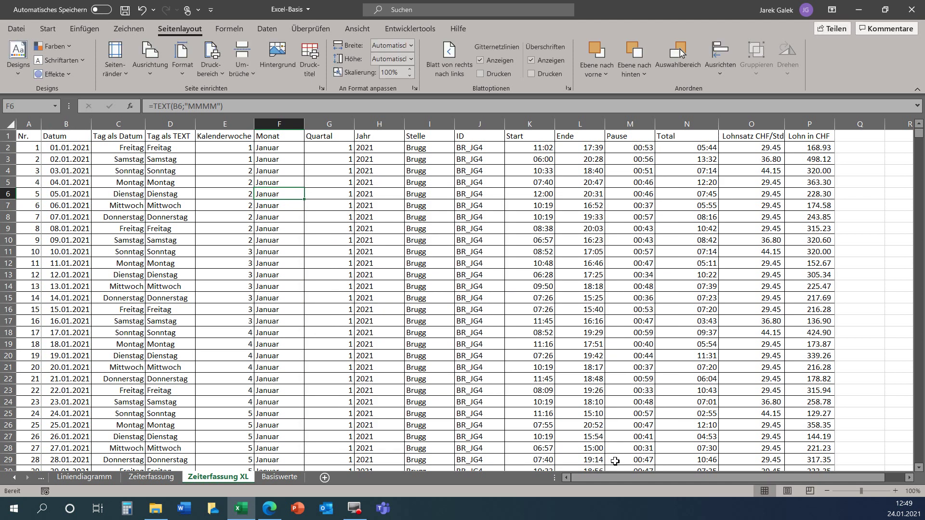
click(791, 490)
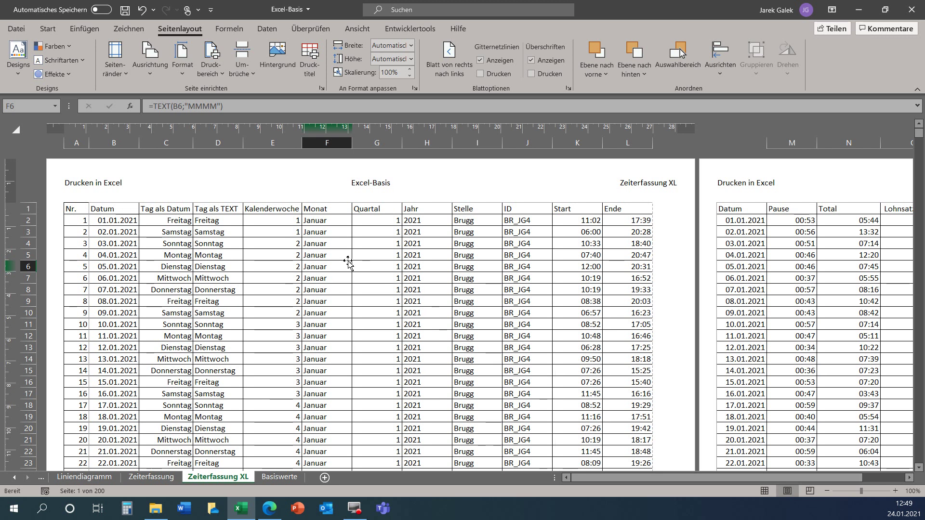
scroll(348, 261, down, 2)
scroll(347, 261, down, 1)
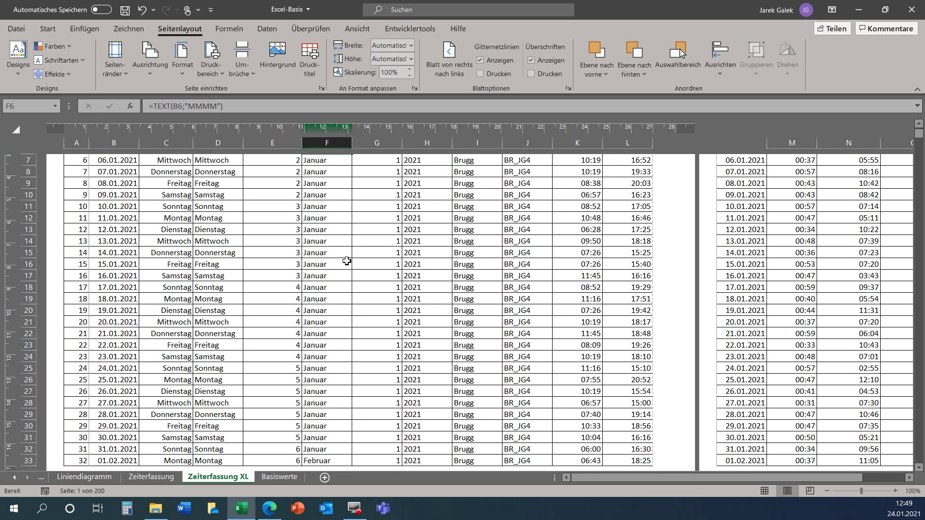
scroll(348, 262, down, 2)
scroll(347, 262, down, 1)
scroll(347, 262, down, 1)
scroll(346, 261, down, 3)
scroll(347, 262, down, 4)
scroll(347, 263, down, 2)
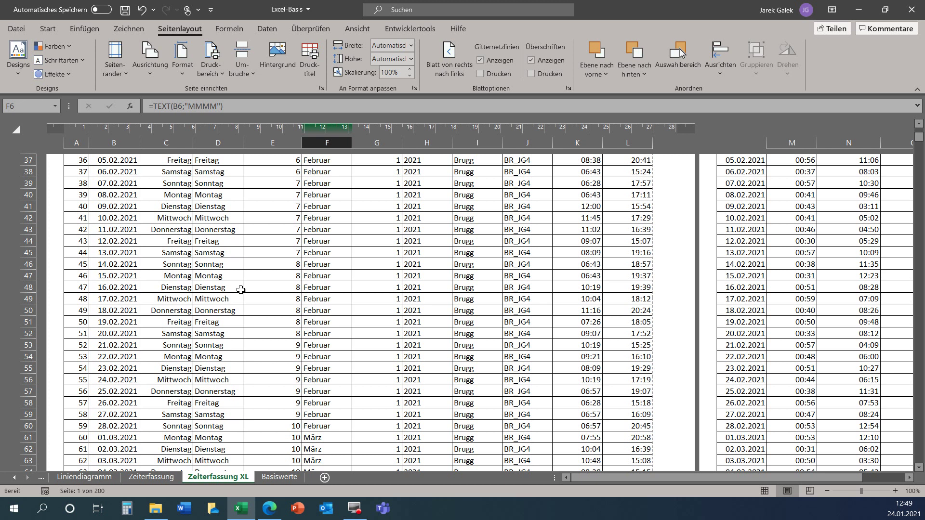
scroll(483, 321, down, 2)
scroll(483, 321, down, 3)
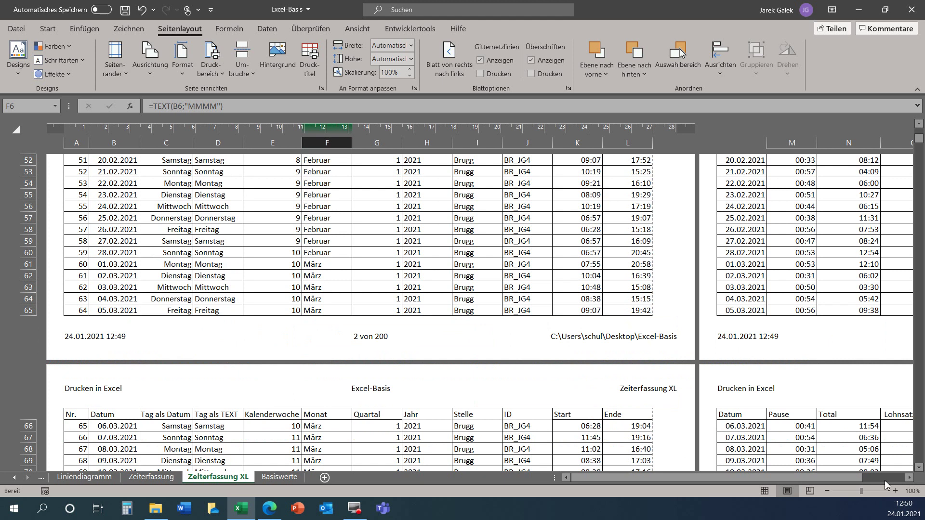
scroll(497, 425, right, 5)
scroll(467, 417, up, 1)
scroll(470, 418, up, 4)
scroll(475, 419, up, 2)
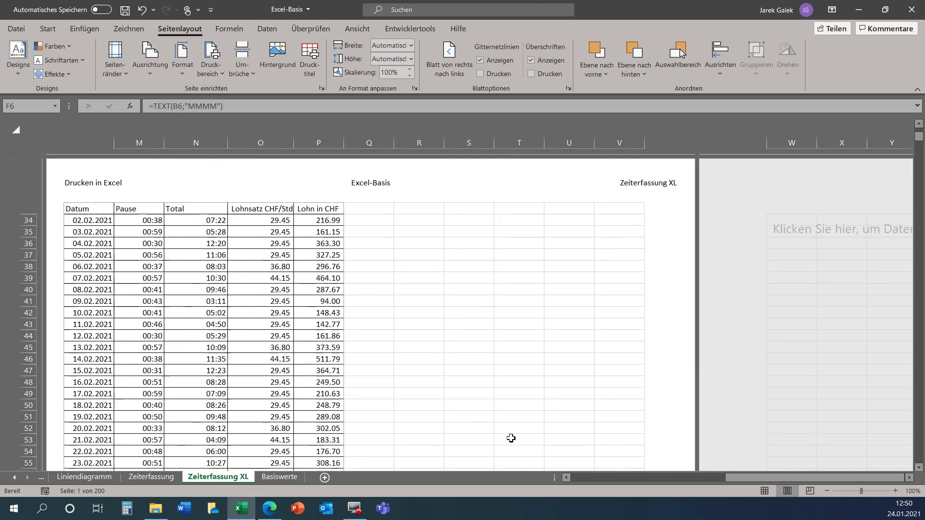
click(614, 479)
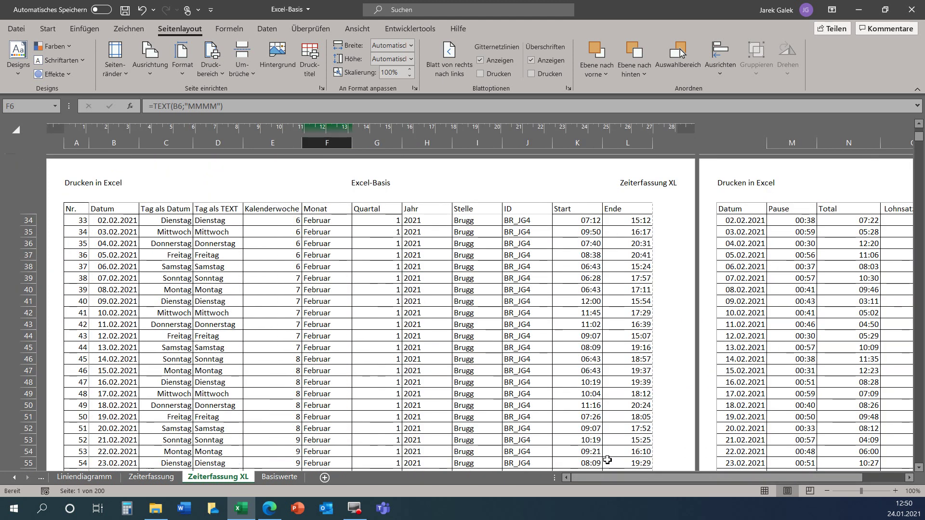
Step: Auto-fit column G, then all columns of the sheet to their contents
drag(806, 476, 863, 490)
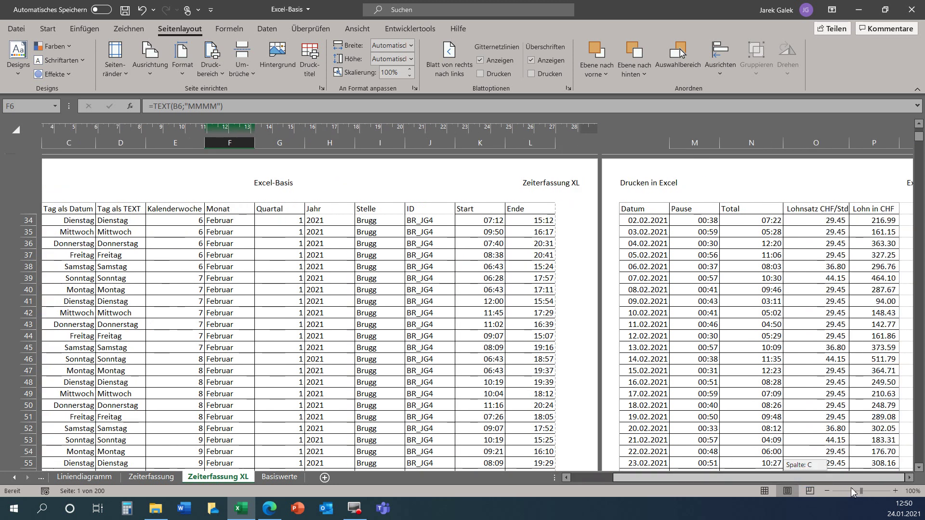
drag(864, 487, 675, 470)
drag(590, 475, 559, 470)
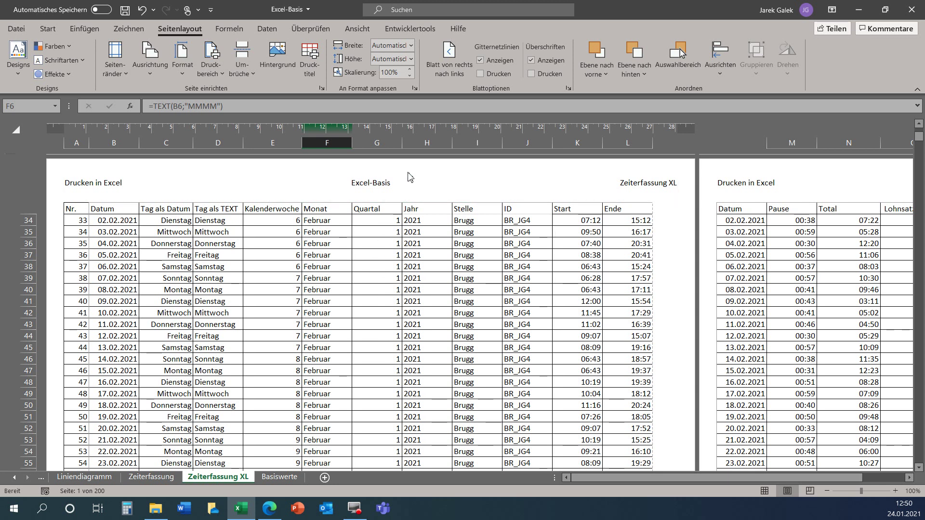
double_click(403, 141)
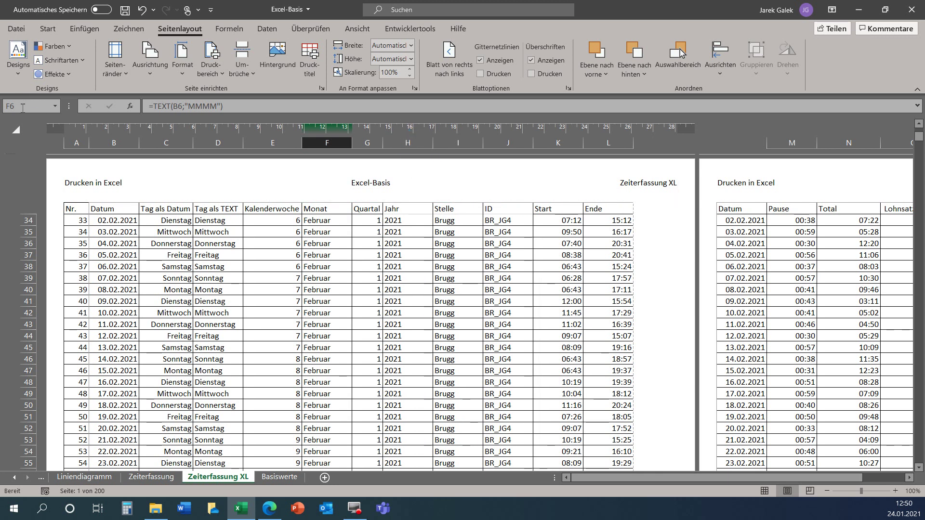
click(16, 129)
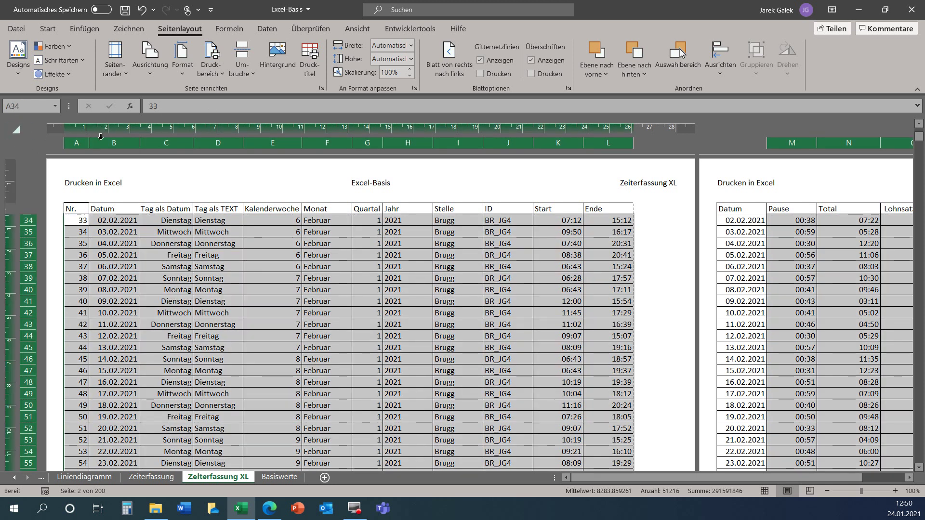
double_click(88, 147)
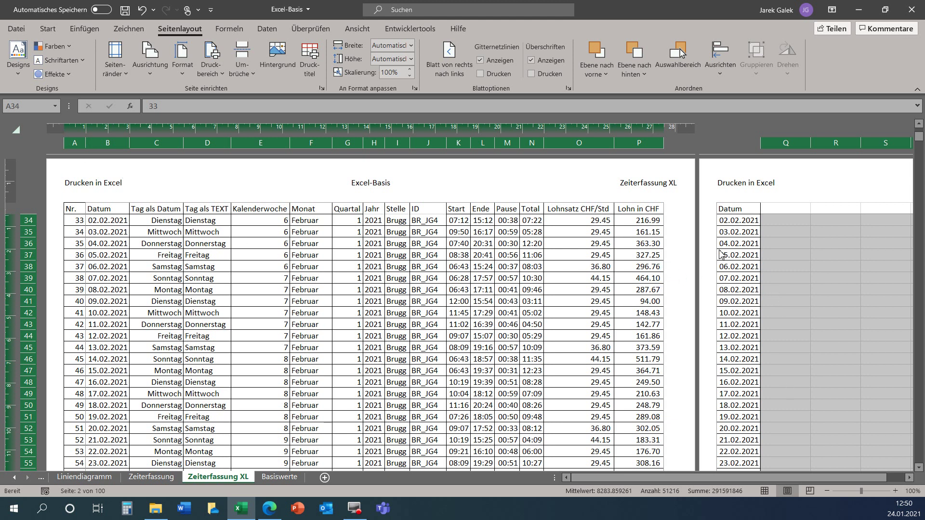
click(635, 230)
click(633, 222)
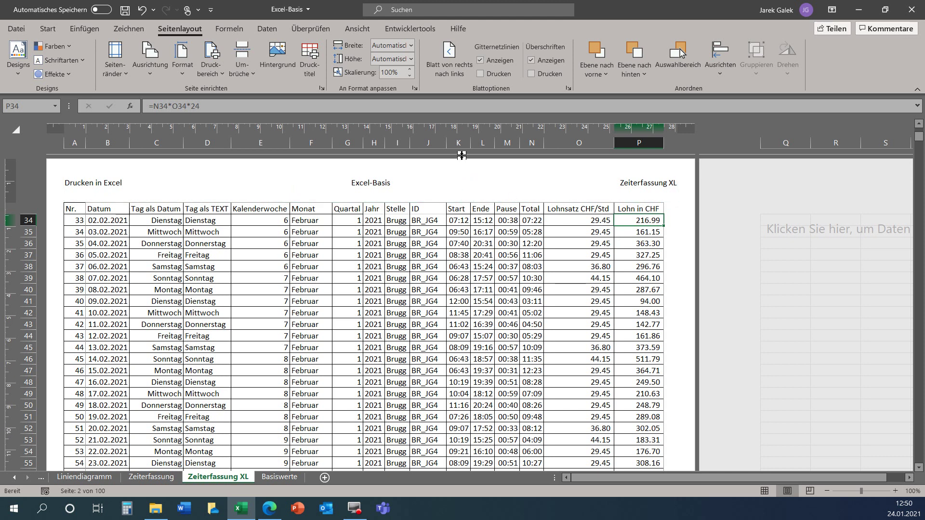
Step: Widen columns K to N (Start, Ende, Pause, Total) together to one equal width
drag(459, 144, 522, 157)
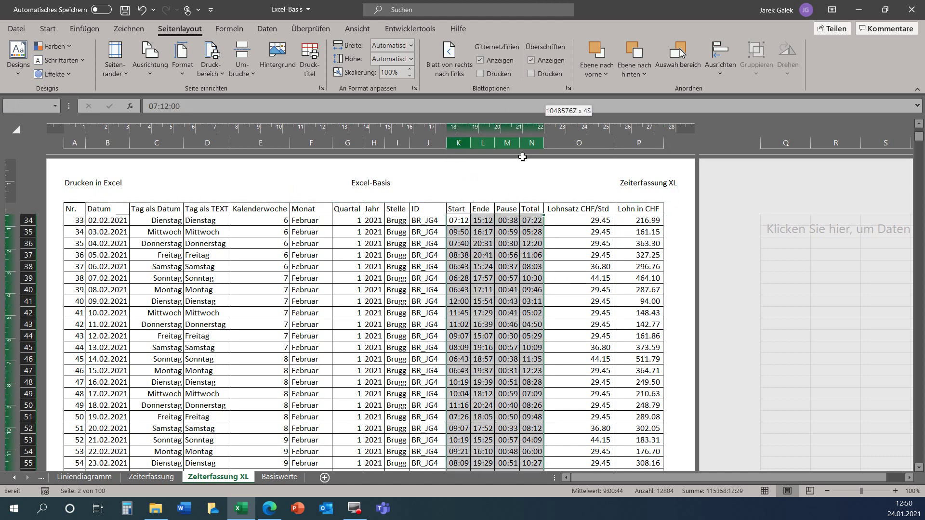
drag(471, 143, 488, 149)
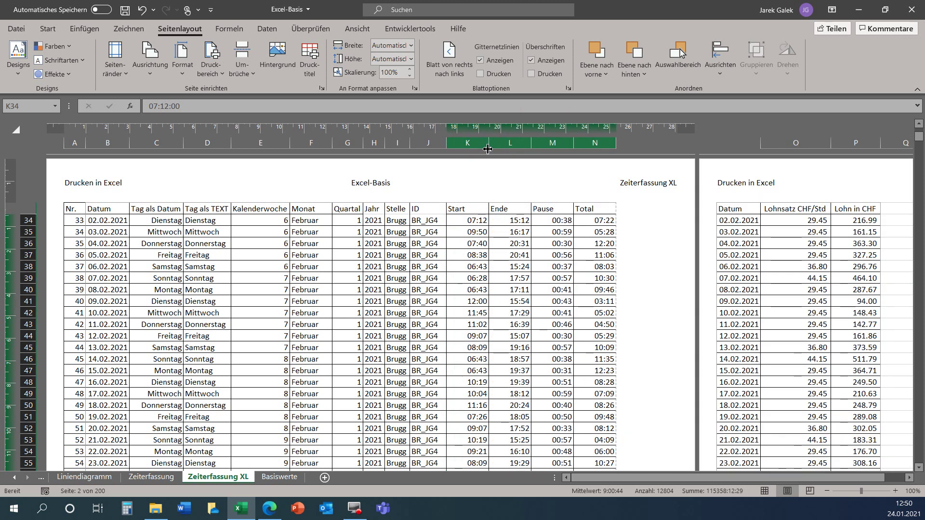
click(473, 233)
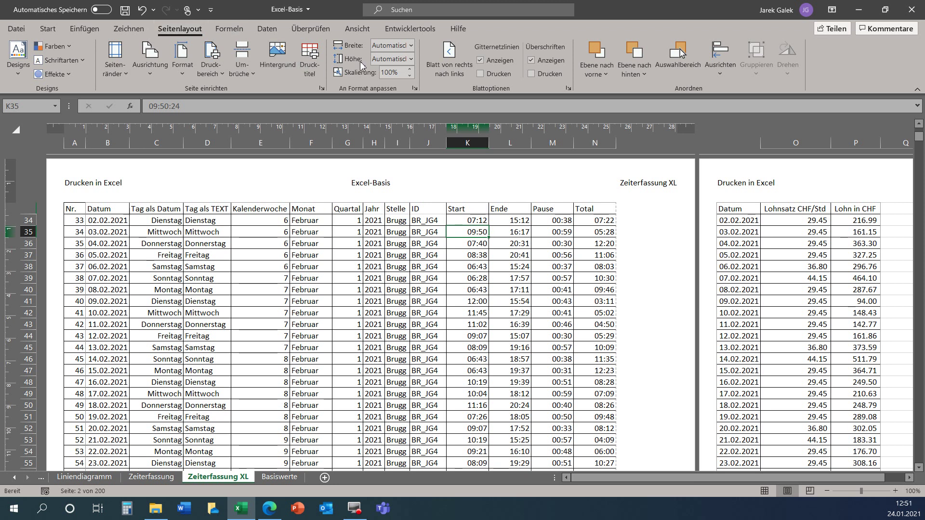
Step: Set the Breite scaling under An Format anpassen to 1 Seite
click(412, 46)
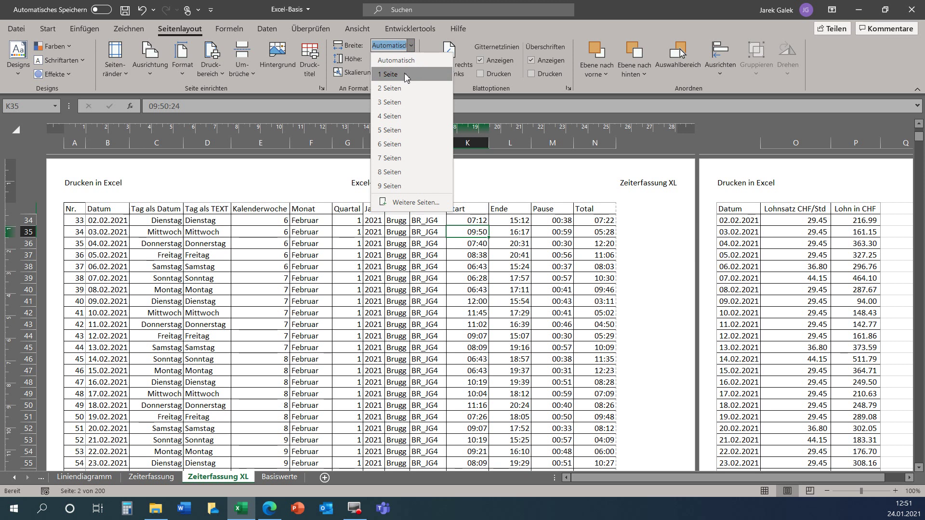
click(406, 76)
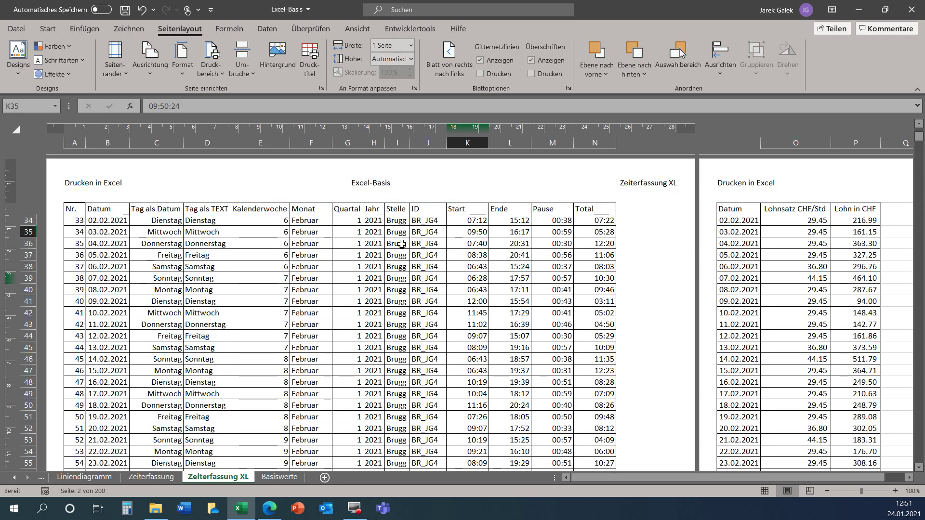
Step: Zoom the page layout between 80% and 100%, then scroll down through the pages
click(827, 492)
click(828, 492)
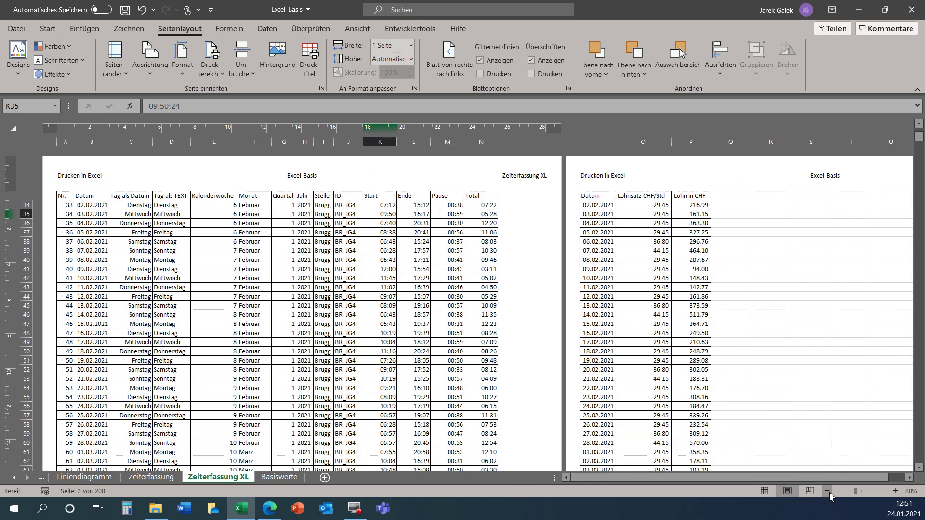
click(895, 491)
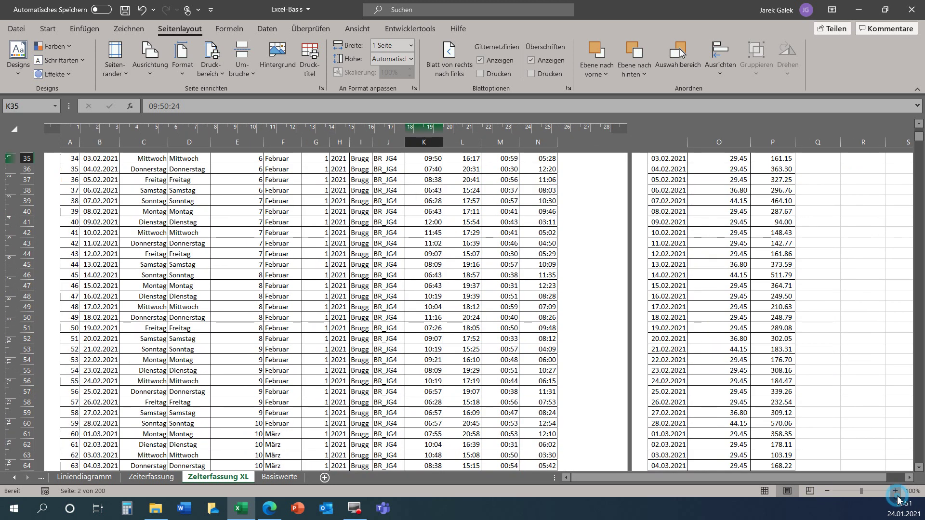
click(895, 490)
click(827, 491)
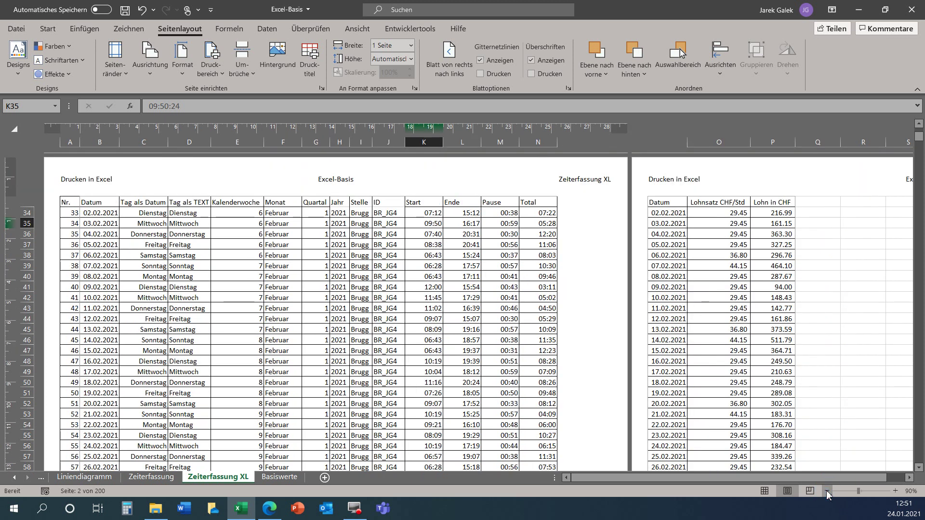
click(826, 491)
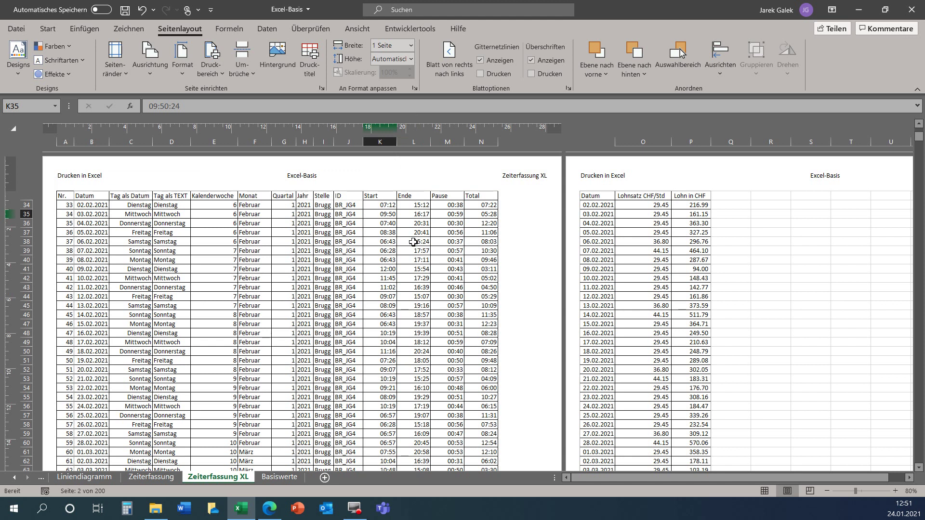
scroll(407, 256, down, 3)
scroll(408, 256, down, 3)
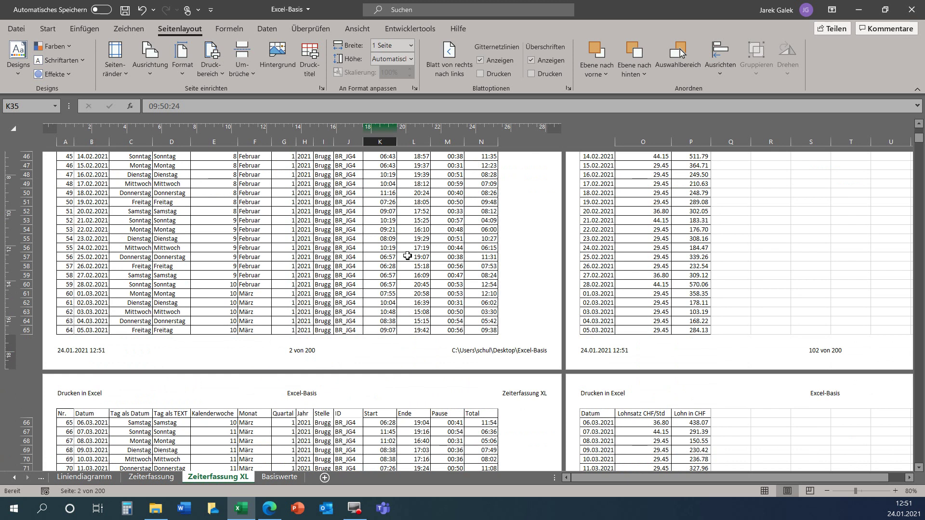
Step: Recheck Page Layout view: columns through Lohn in CHF fit one page width, footer reads '1 von 89'
click(764, 490)
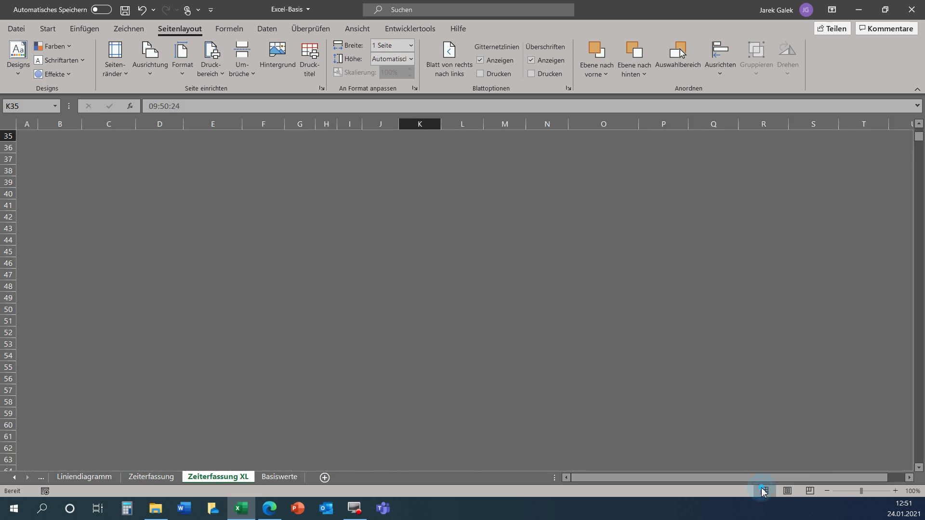
click(384, 191)
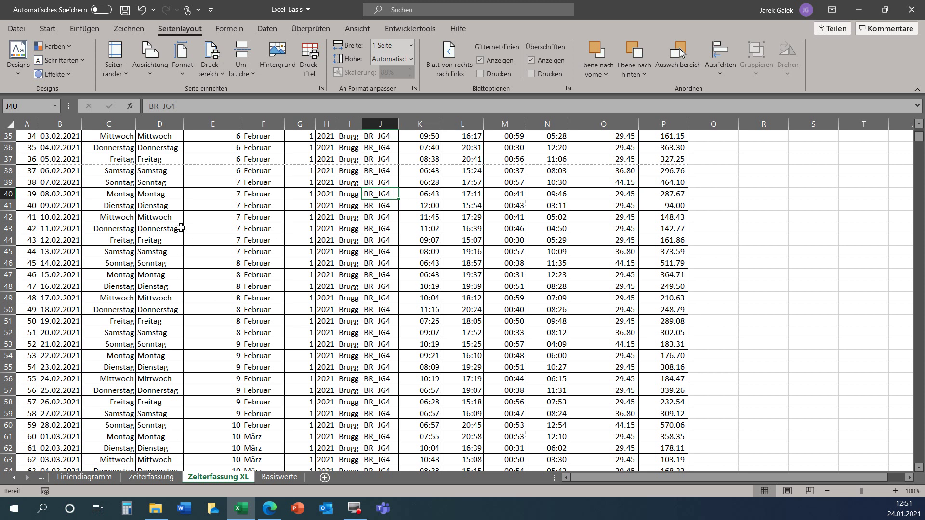
click(788, 491)
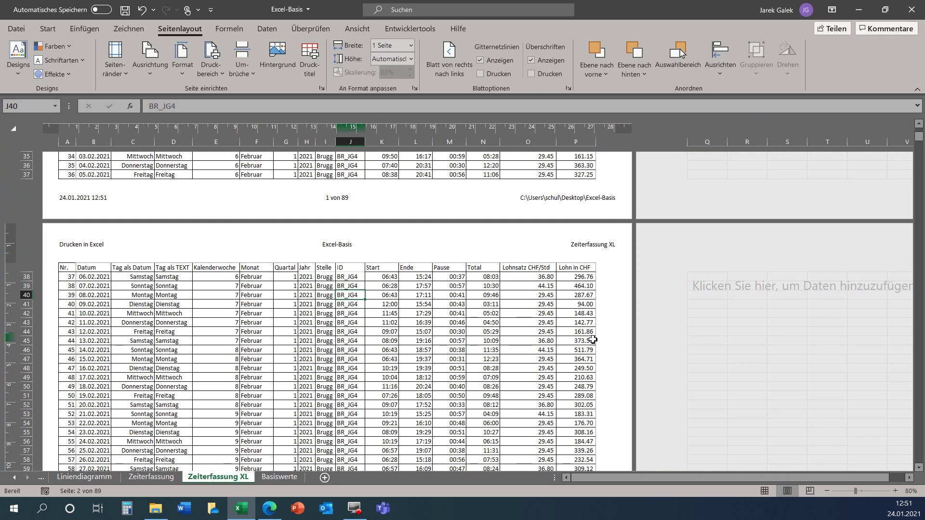
scroll(593, 340, up, 1)
scroll(427, 255, up, 6)
scroll(427, 248, up, 2)
scroll(427, 248, up, 3)
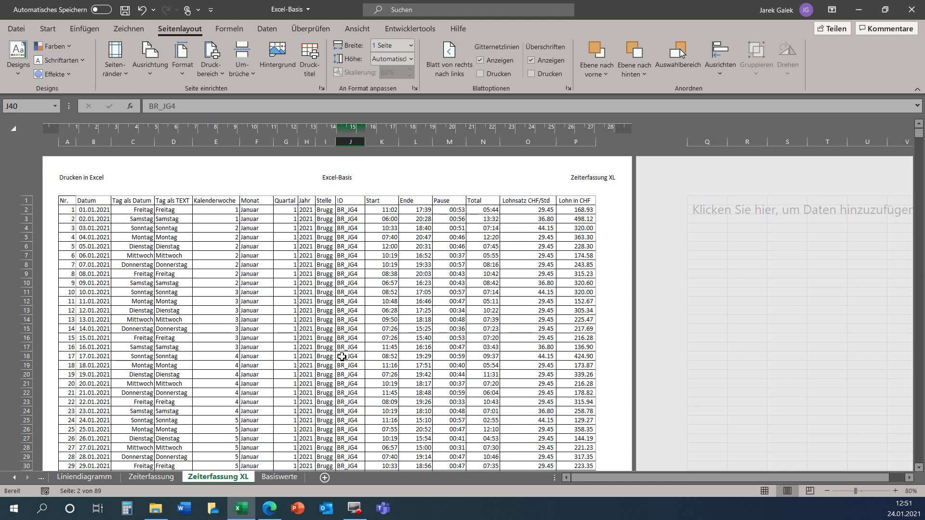
scroll(337, 366, down, 5)
scroll(308, 359, down, 2)
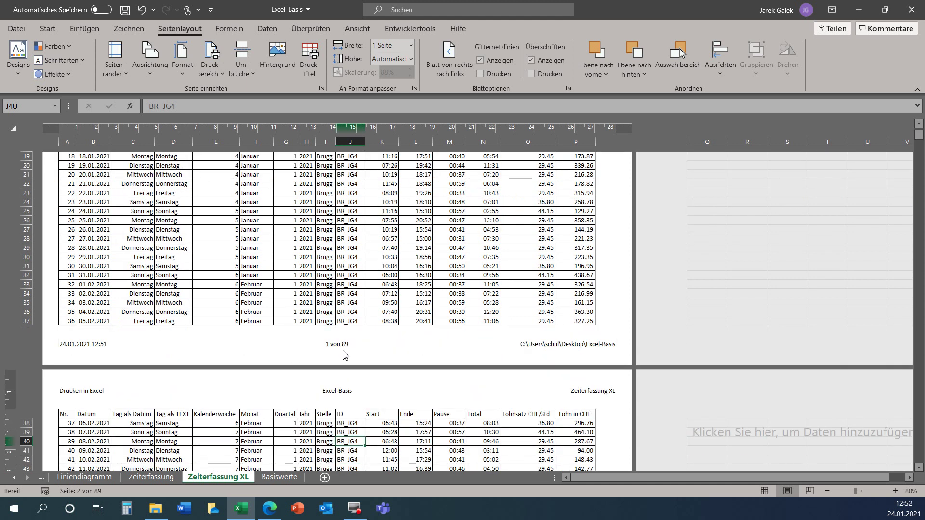